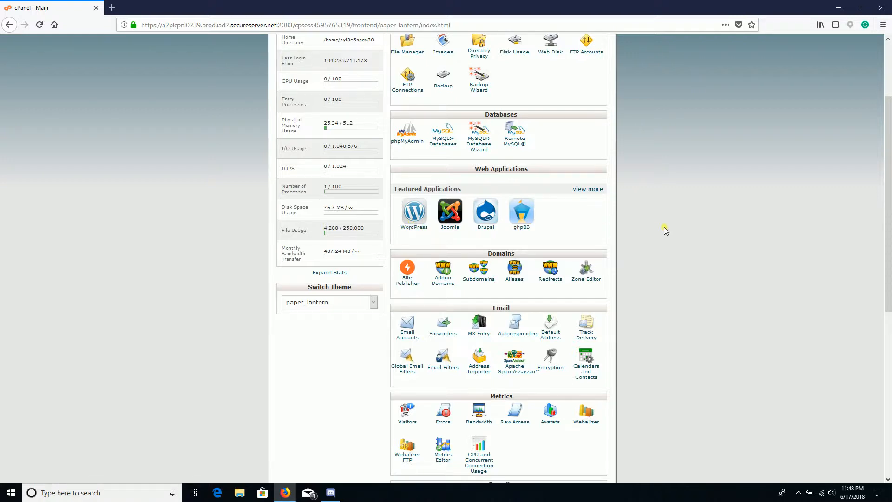
# Step: Choose WordPress under Featured Applications in cPanel's Web Applications section
pyautogui.click(413, 227)
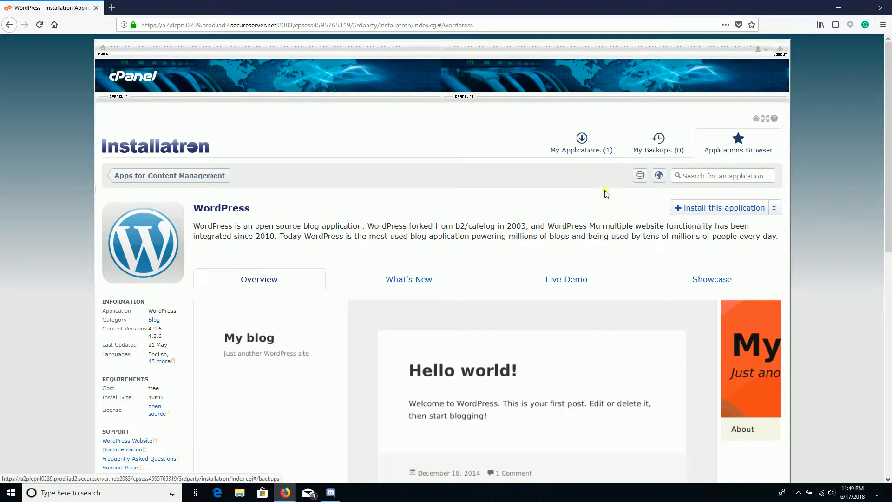
# Step: Start a new WordPress installation from the Installatron overview page
pyautogui.click(718, 214)
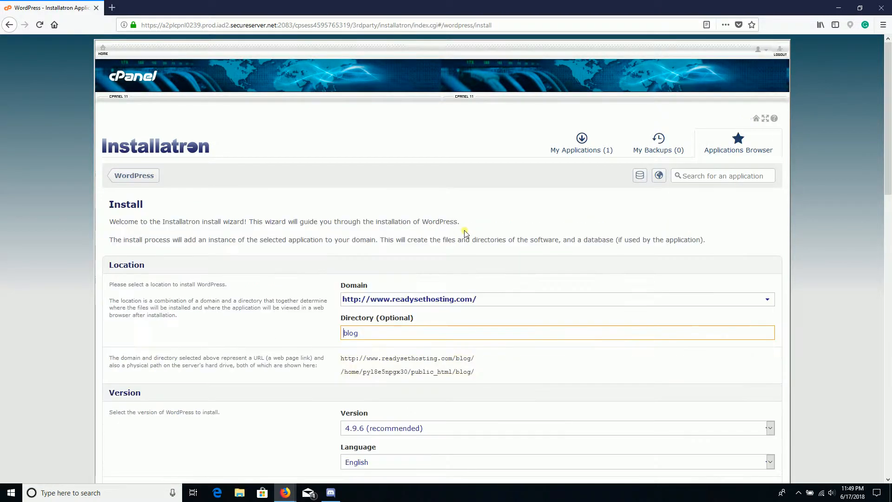
pyautogui.moveTo(359, 332); pyautogui.dragTo(313, 338)
pyautogui.press('BackSpace')
pyautogui.click(767, 300)
pyautogui.scroll(-3, 712, 297)
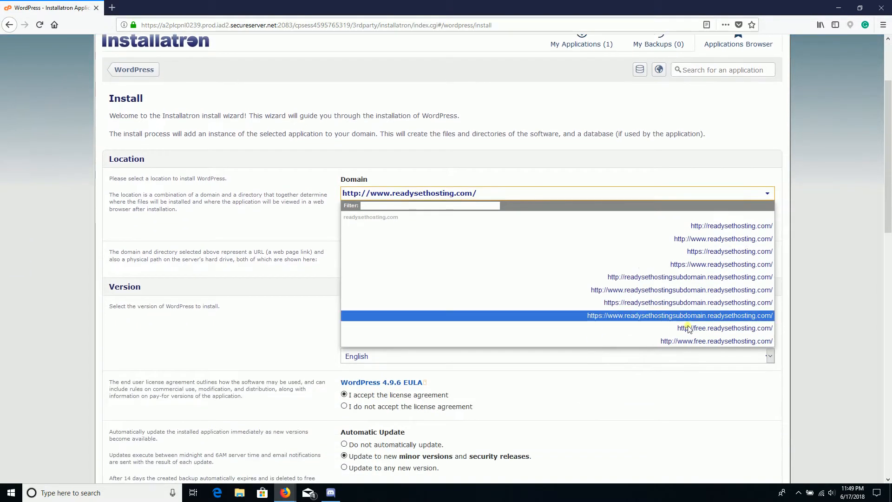
pyautogui.click(735, 331)
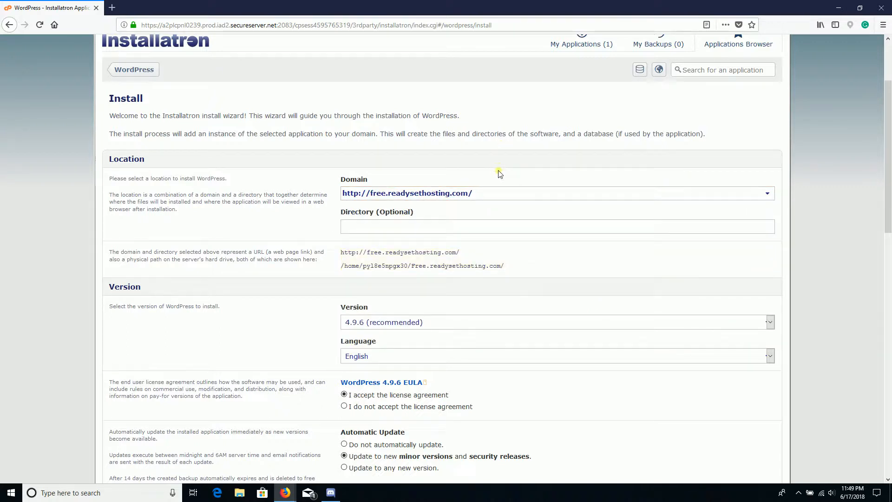
pyautogui.scroll(-4, 520, 209)
pyautogui.scroll(3, 546, 260)
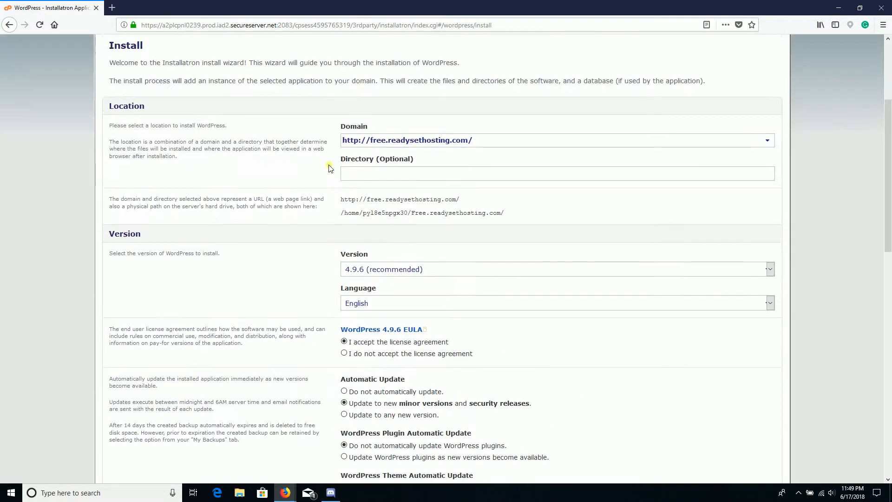
pyautogui.click(441, 143)
pyautogui.click(446, 145)
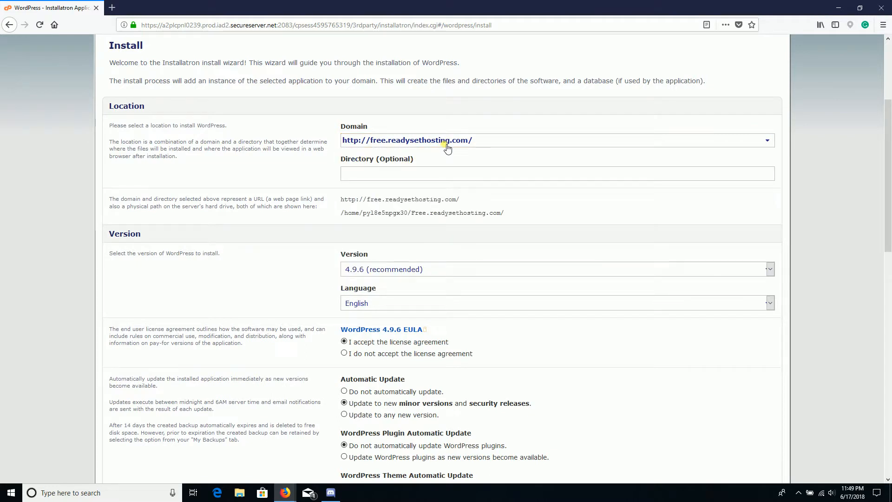
pyautogui.click(448, 148)
pyautogui.click(449, 149)
pyautogui.scroll(-2, 614, 234)
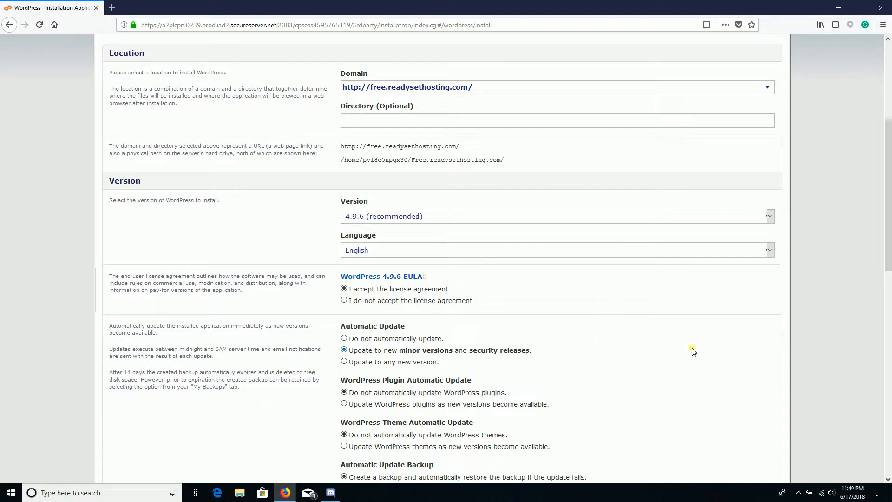
pyautogui.scroll(-3, 684, 297)
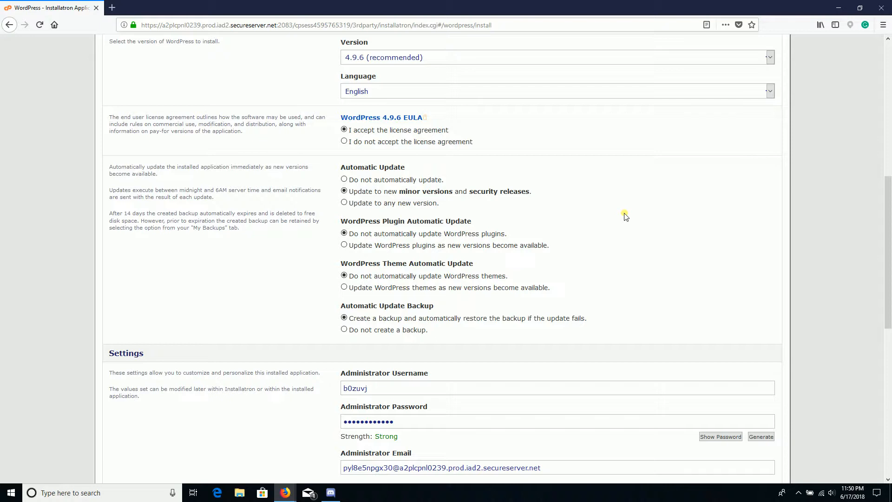
pyautogui.scroll(-3, 625, 216)
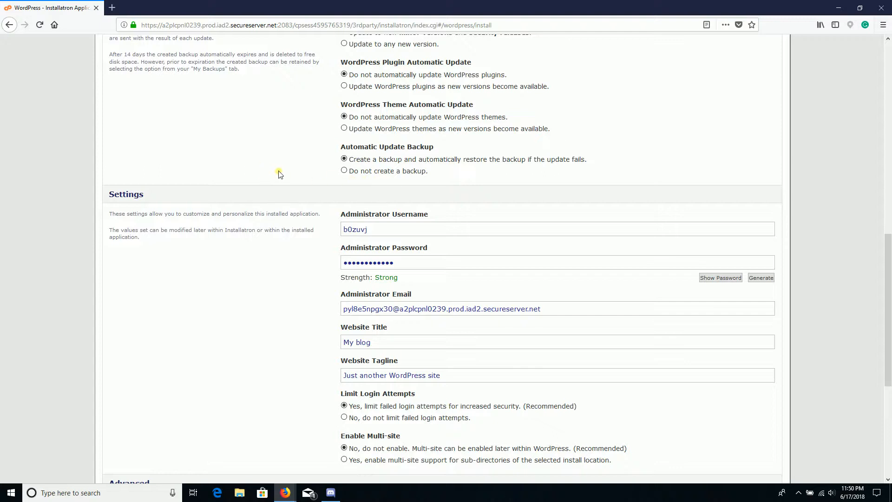
pyautogui.scroll(-2, 315, 209)
# Step: Replace the generated administrator username with a new username
pyautogui.click(417, 175)
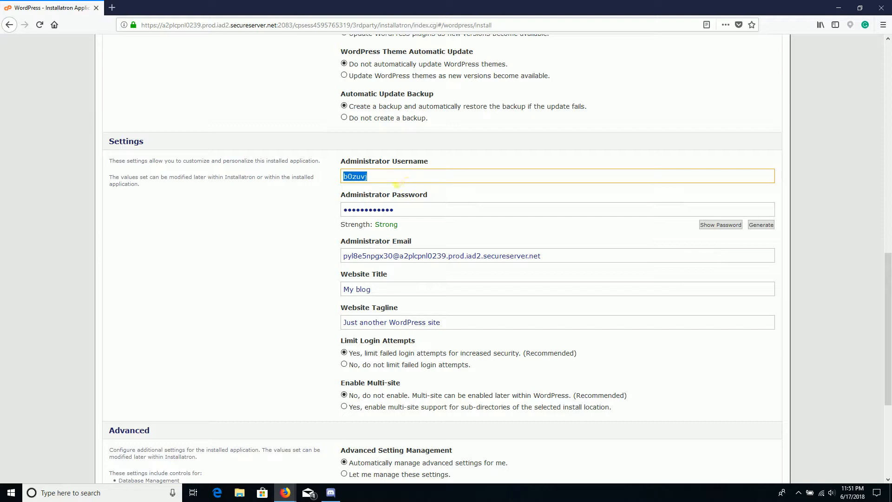
pyautogui.click(397, 180)
pyautogui.doubleClick(395, 179)
pyautogui.press('BackSpace')
pyautogui.press('BackSpace')
pyautogui.press('BackSpace')
pyautogui.press('BackSpace')
# Step: Replace the generated administrator password with a new strong password
pyautogui.press('Tab')
pyautogui.press('BackSpace')
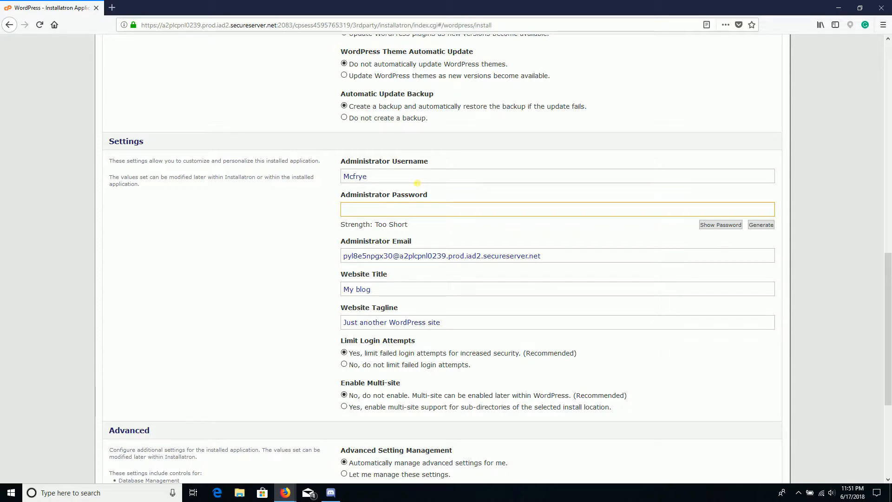
pyautogui.write('**********')
pyautogui.press('Tab')
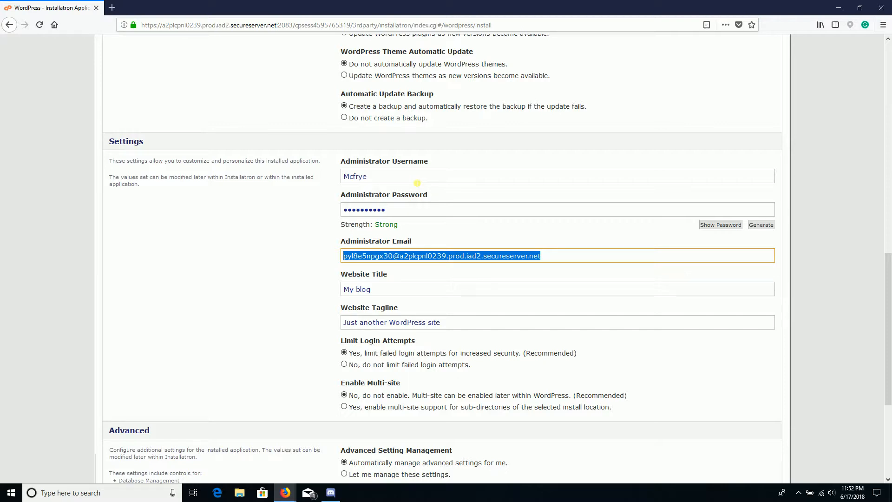
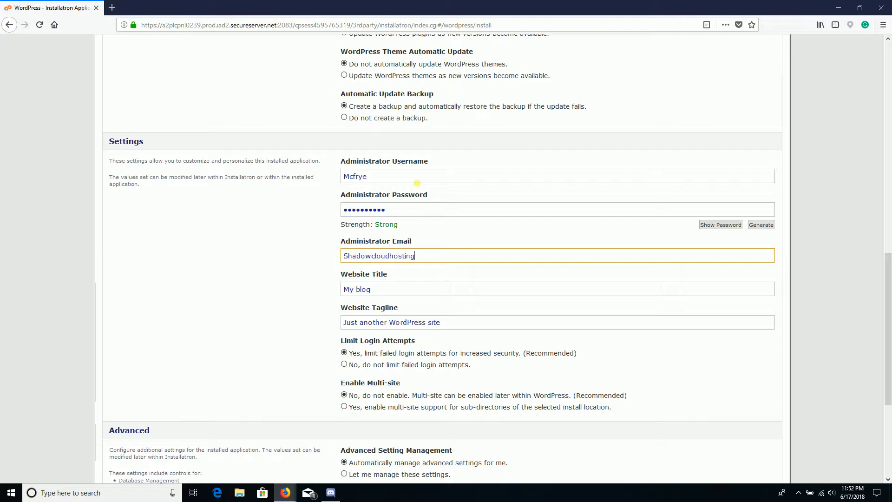
# Step: Enter the administrator e-mail address and set the website title to 'Free Website'
pyautogui.press('Tab')
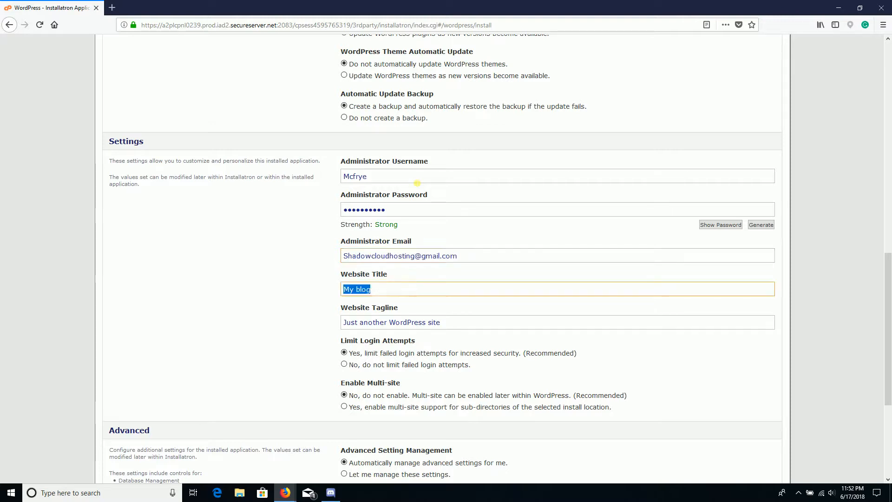
pyautogui.press('BackSpace')
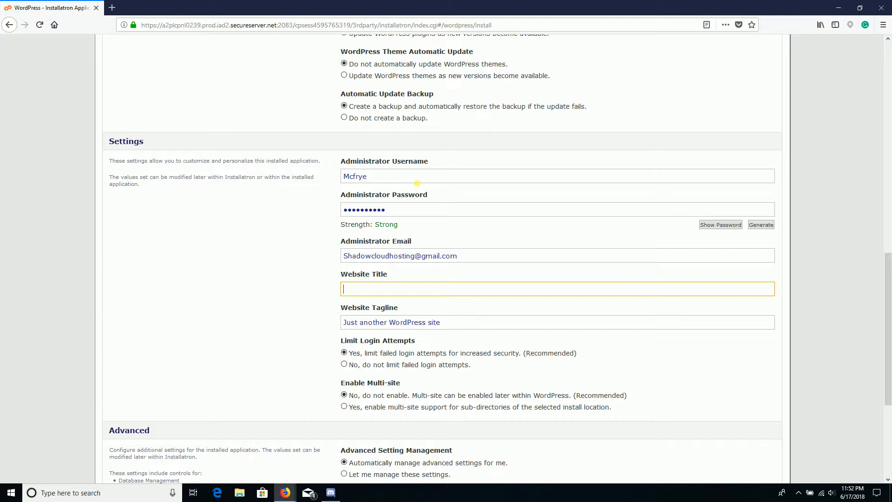
pyautogui.write('Free Website')
# Step: Set the tagline to 'Create a free website with Ready Set Hosting' and scroll to Install
pyautogui.press('Tab')
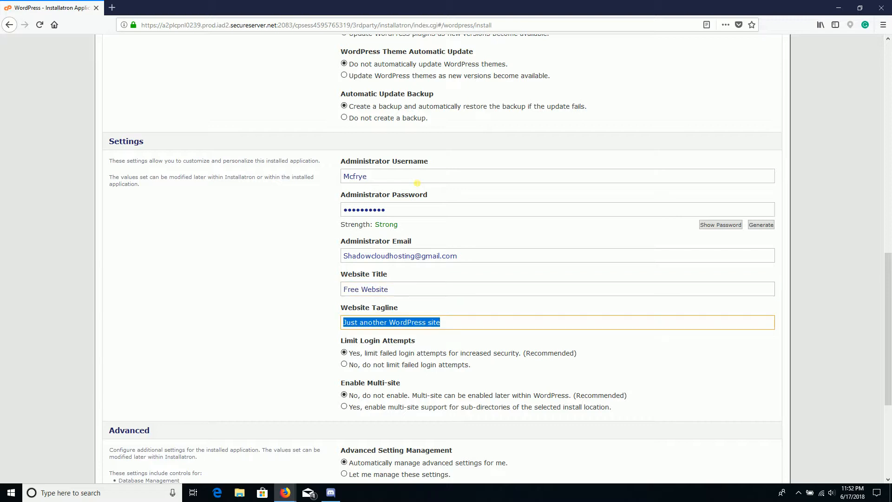
pyautogui.write('Crea')
pyautogui.press('BackSpace')
pyautogui.press('BackSpace')
pyautogui.press('BackSpace')
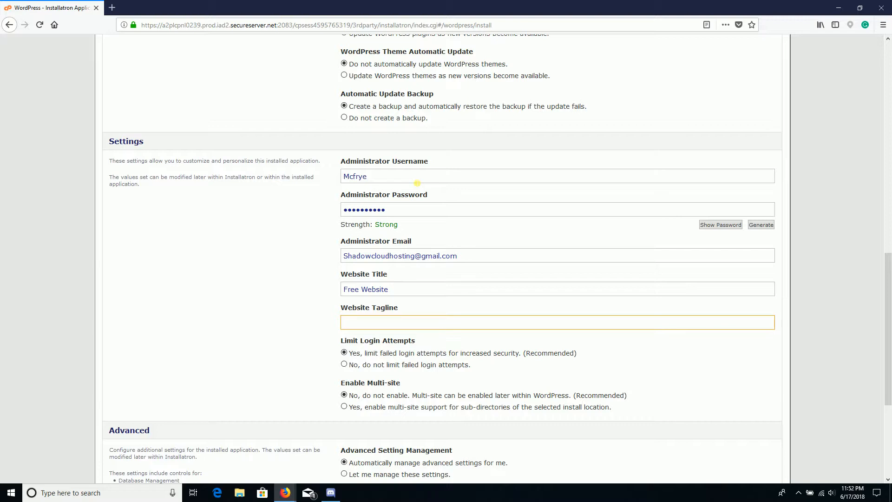
pyautogui.write('Create a free website with reReady Set ho')
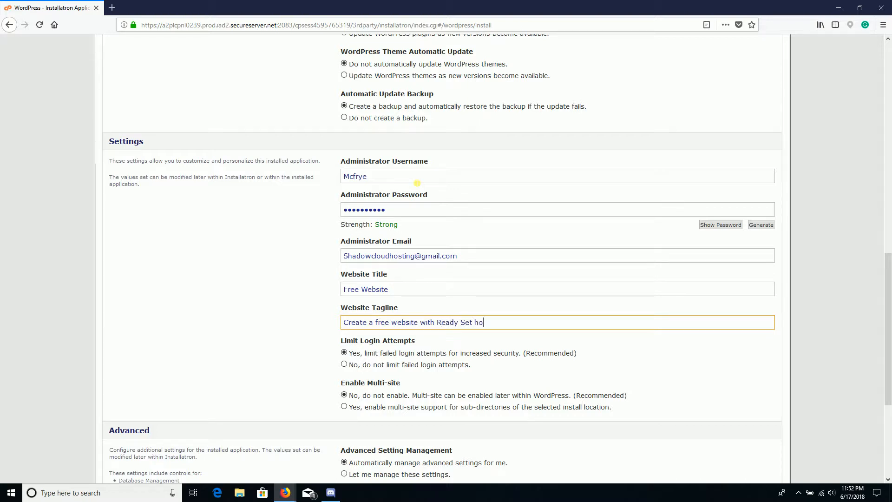
pyautogui.press('BackSpace')
pyautogui.press('BackSpace')
pyautogui.write('Hosting')
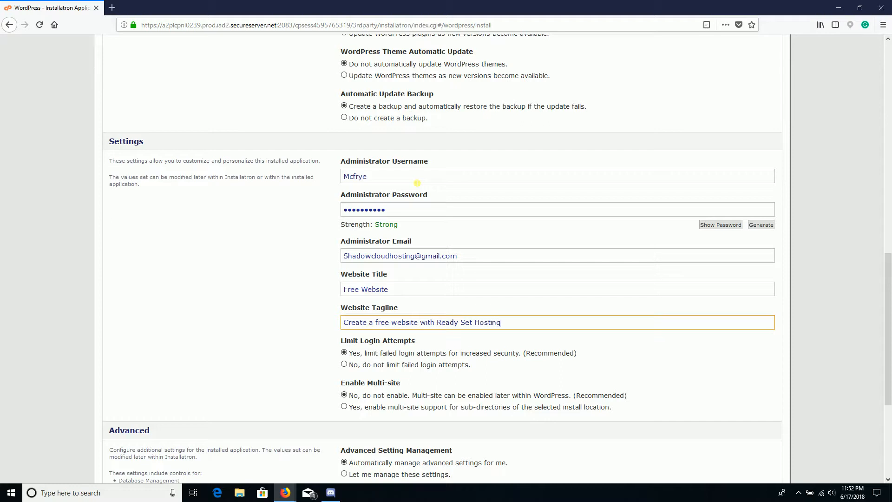
pyautogui.click(313, 282)
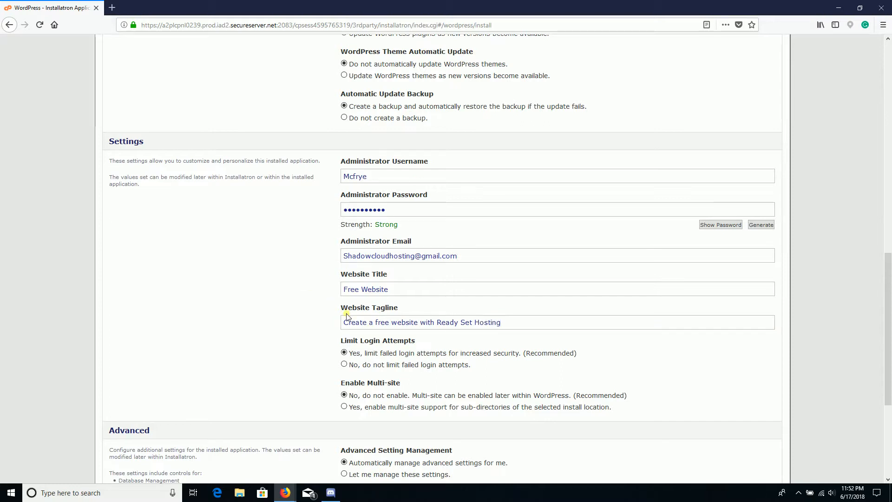
pyautogui.scroll(-2, 346, 318)
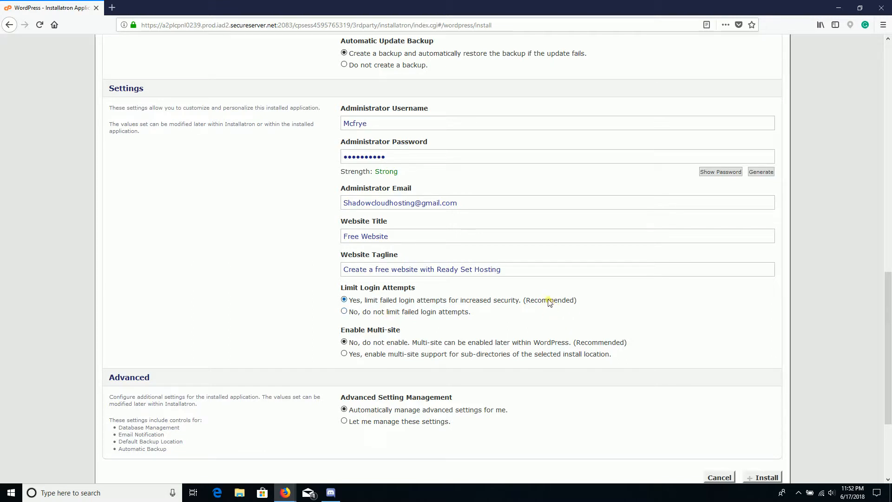
pyautogui.scroll(-2, 655, 319)
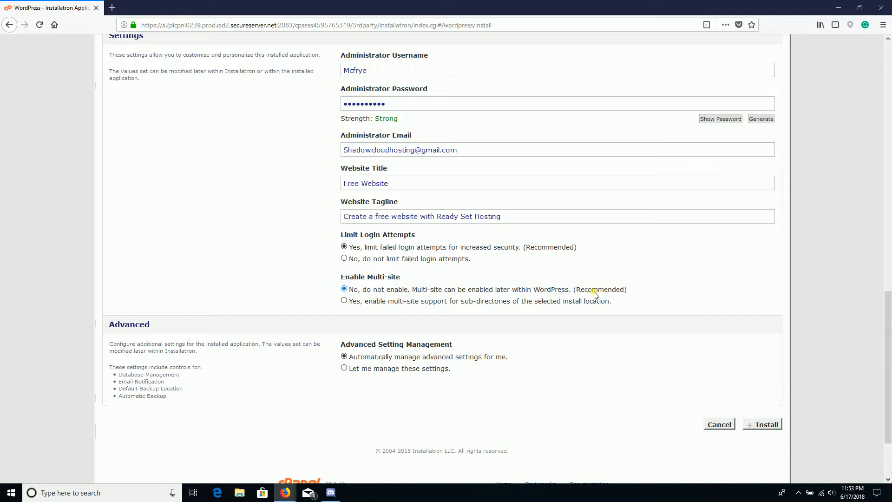
pyautogui.scroll(-3, 608, 333)
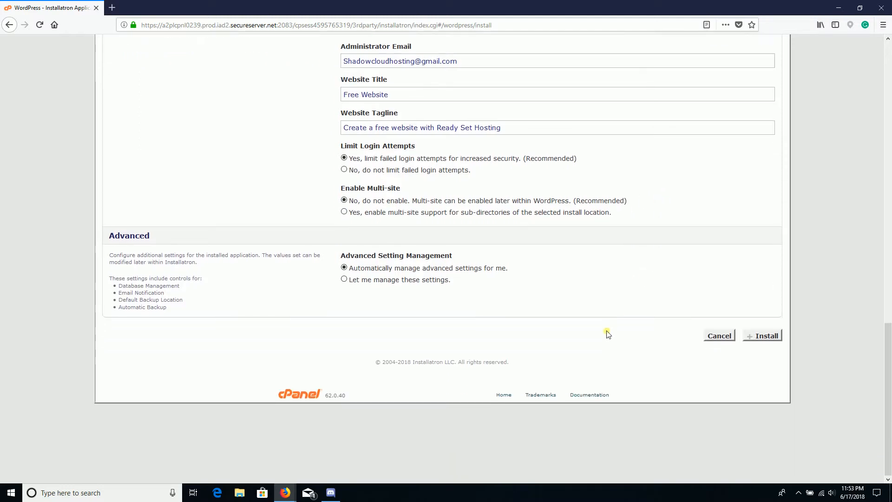
pyautogui.scroll(3, 474, 279)
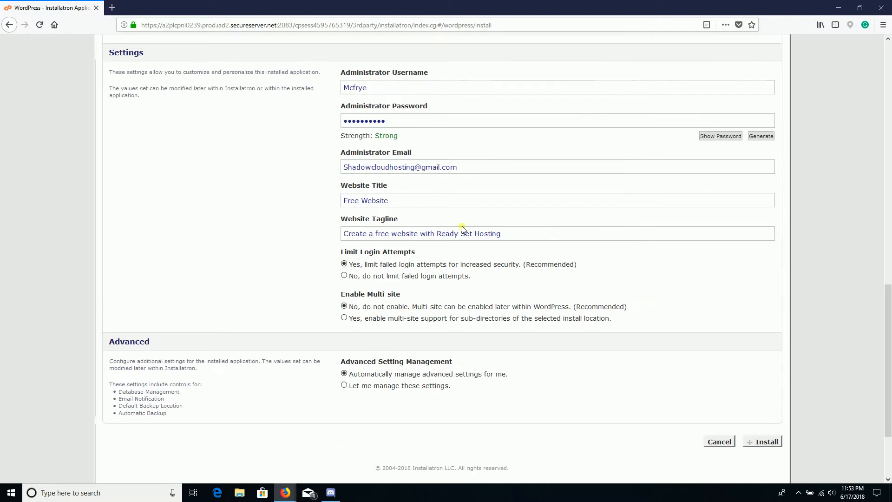
pyautogui.scroll(-3, 767, 335)
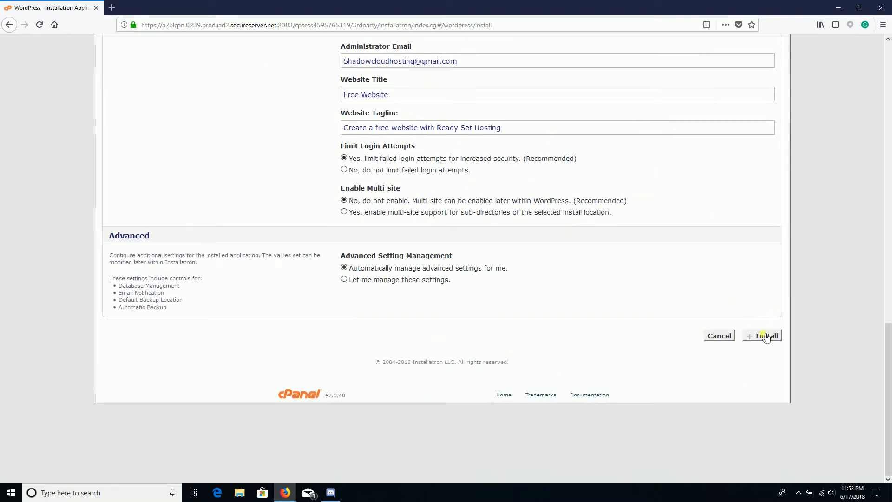
# Step: Install WordPress, declining Firefox's offer to save the login
pyautogui.click(767, 337)
pyautogui.click(228, 107)
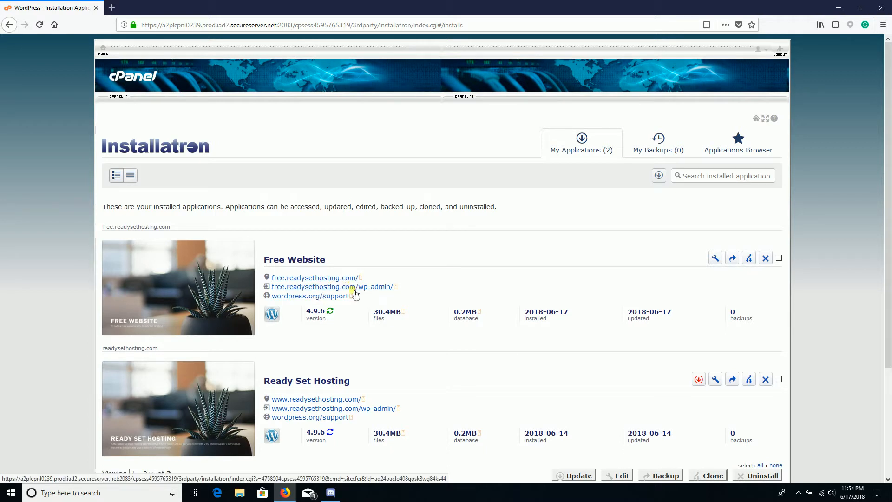
# Step: Open free.readysethosting.com in a new tab, view the live site, then return to Installatron
pyautogui.rightClick(311, 279)
pyautogui.click(455, 255)
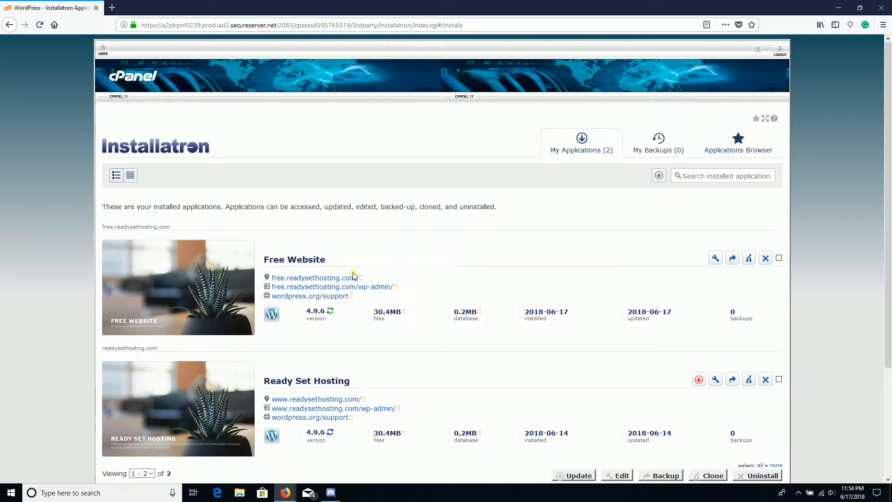
pyautogui.rightClick(311, 279)
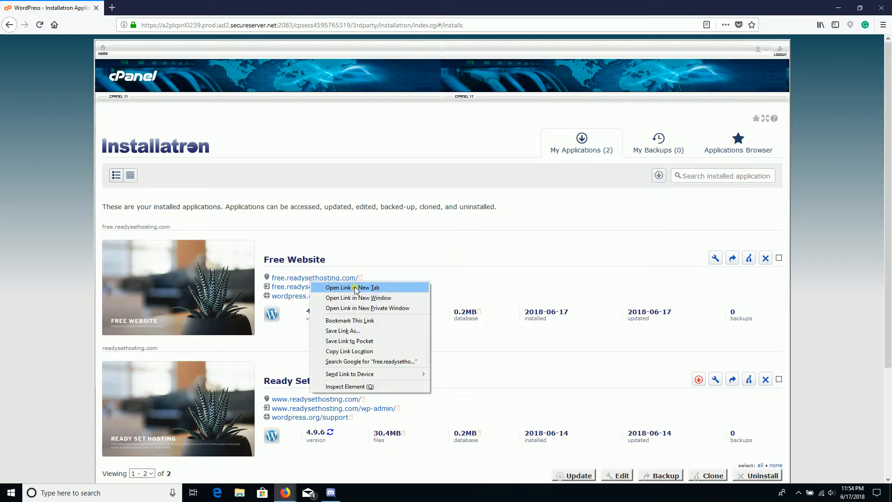
pyautogui.click(356, 288)
pyautogui.click(153, 8)
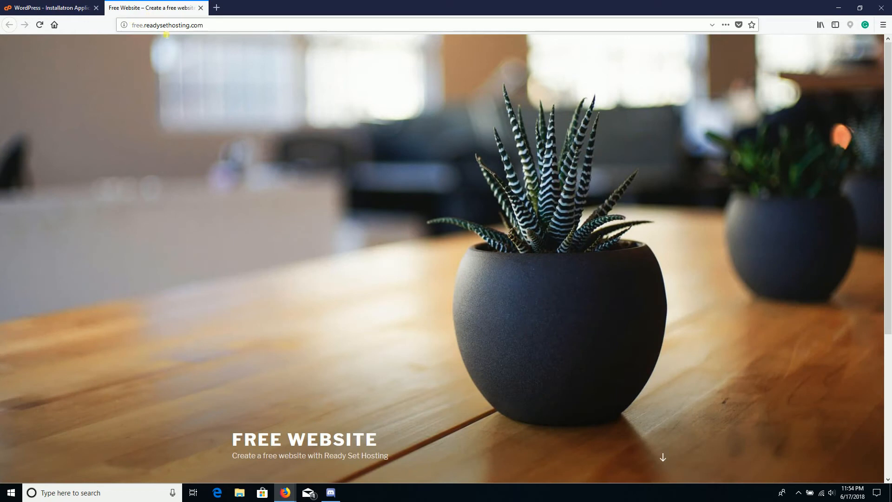
pyautogui.scroll(-4, 400, 258)
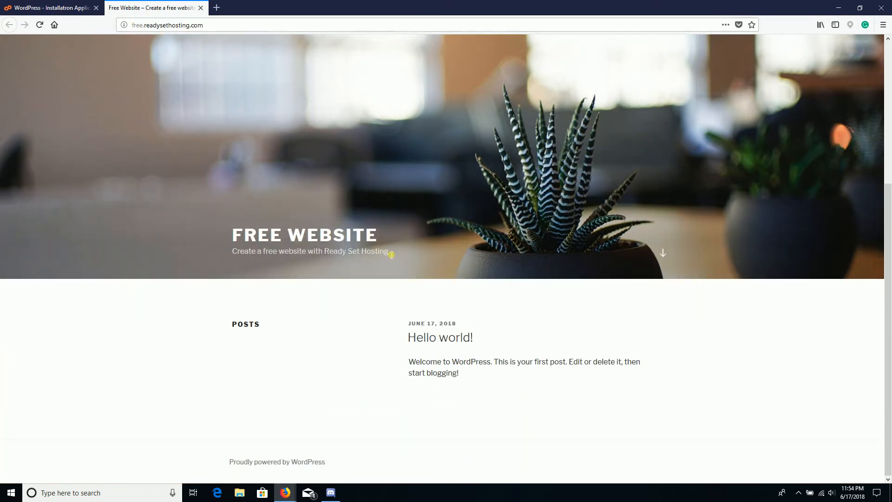
pyautogui.scroll(4, 392, 255)
pyautogui.click(45, 6)
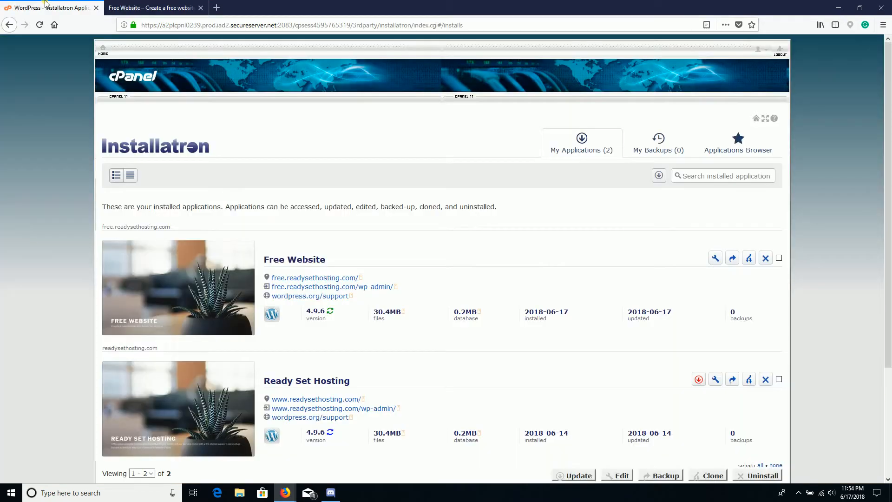
pyautogui.click(138, 4)
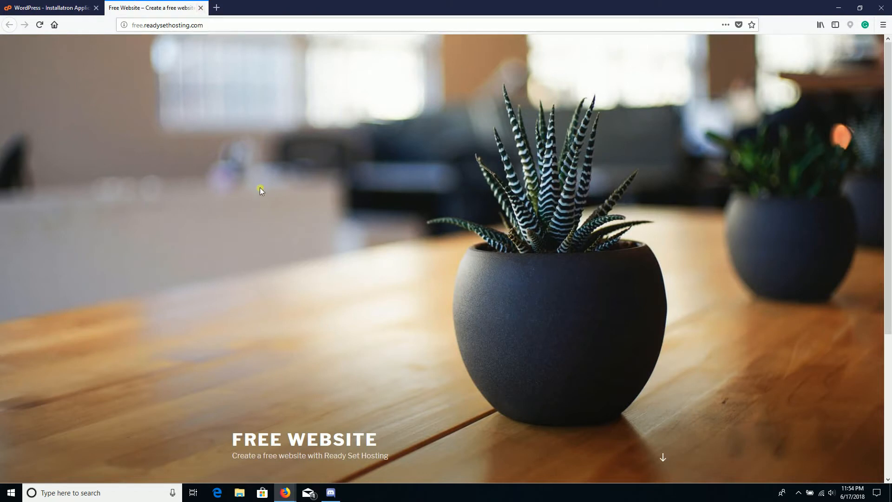
pyautogui.click(47, 8)
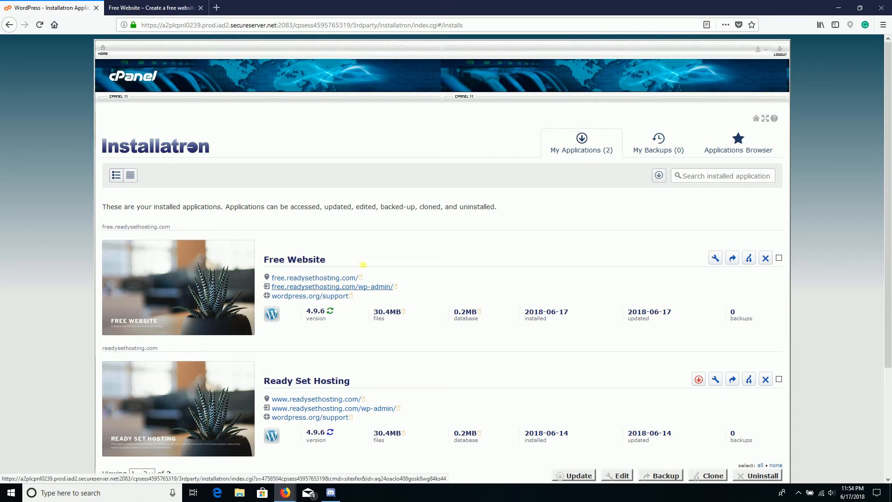
# Step: Open the wp-admin link in a new tab and dismiss the Personal Data and Privacy notice
pyautogui.rightClick(331, 288)
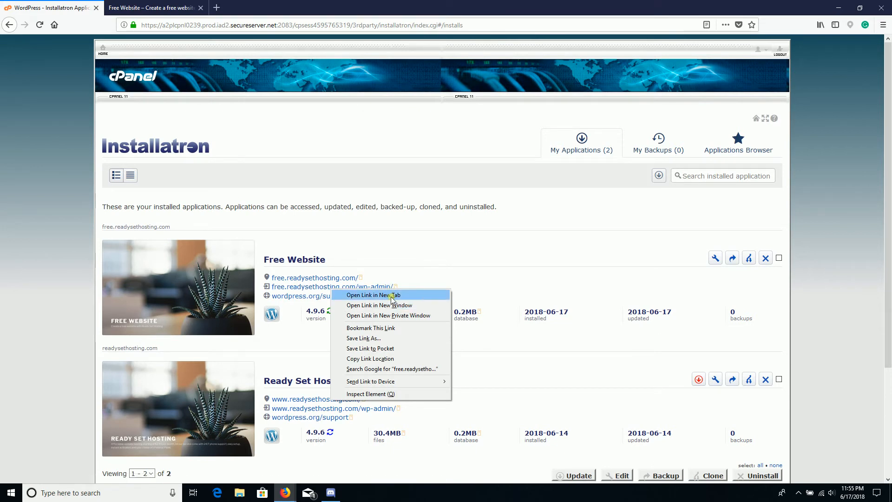
pyautogui.click(392, 295)
pyautogui.click(156, 7)
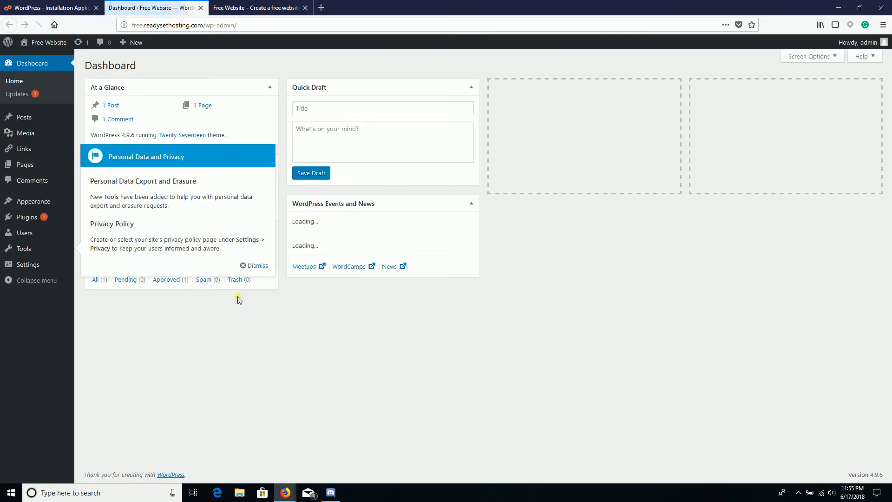
pyautogui.click(256, 266)
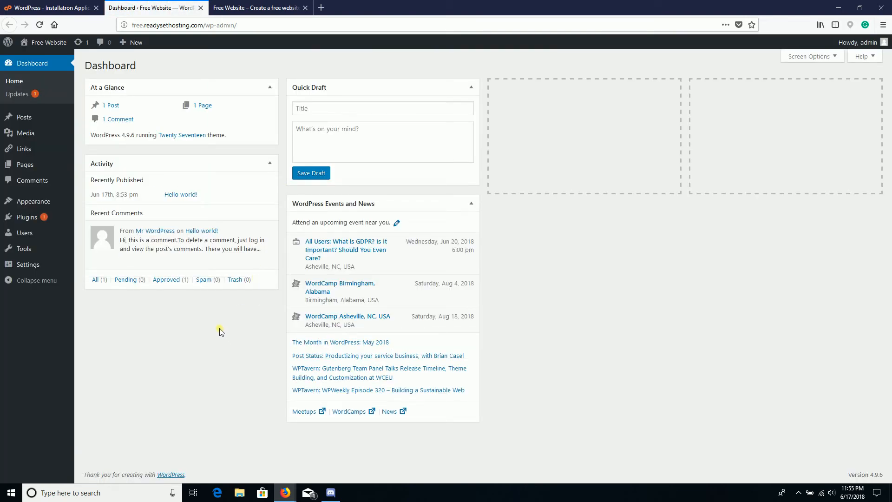
pyautogui.moveTo(226, 228)
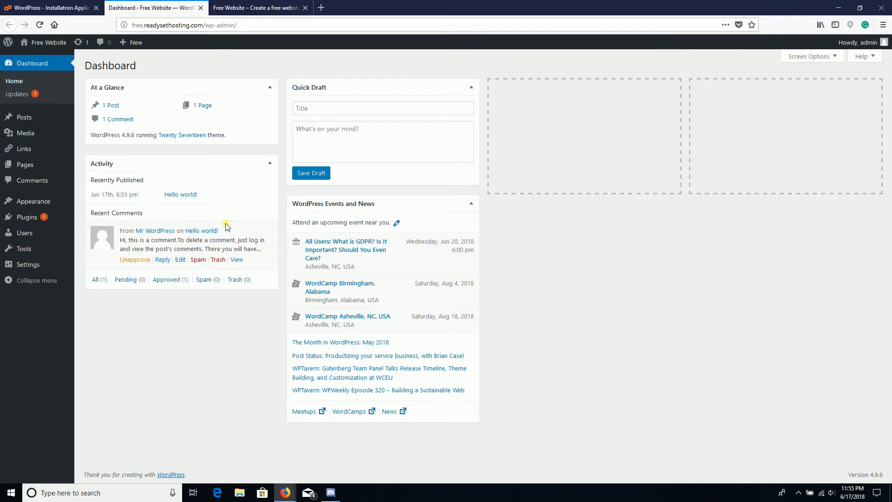